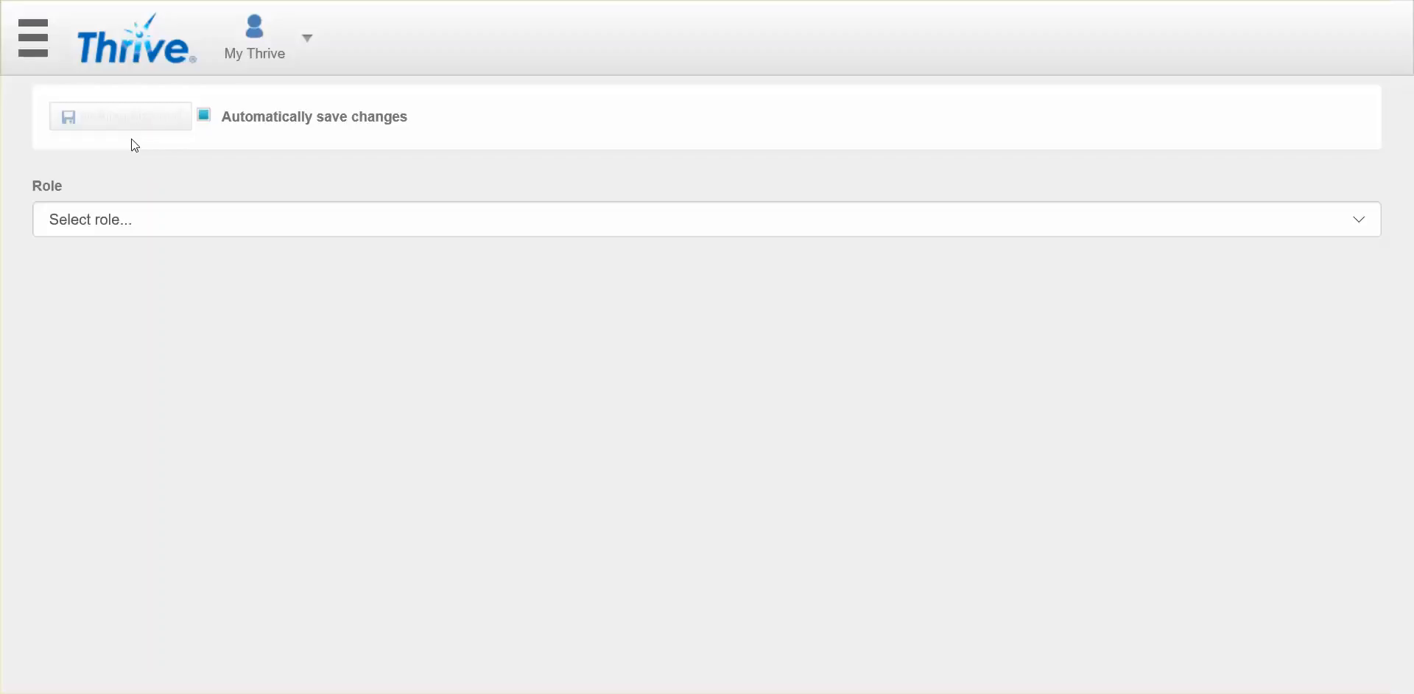
- Select the Maintenance Request role and show its Maintenance permissions down to Work Requests
left_click(271, 219)
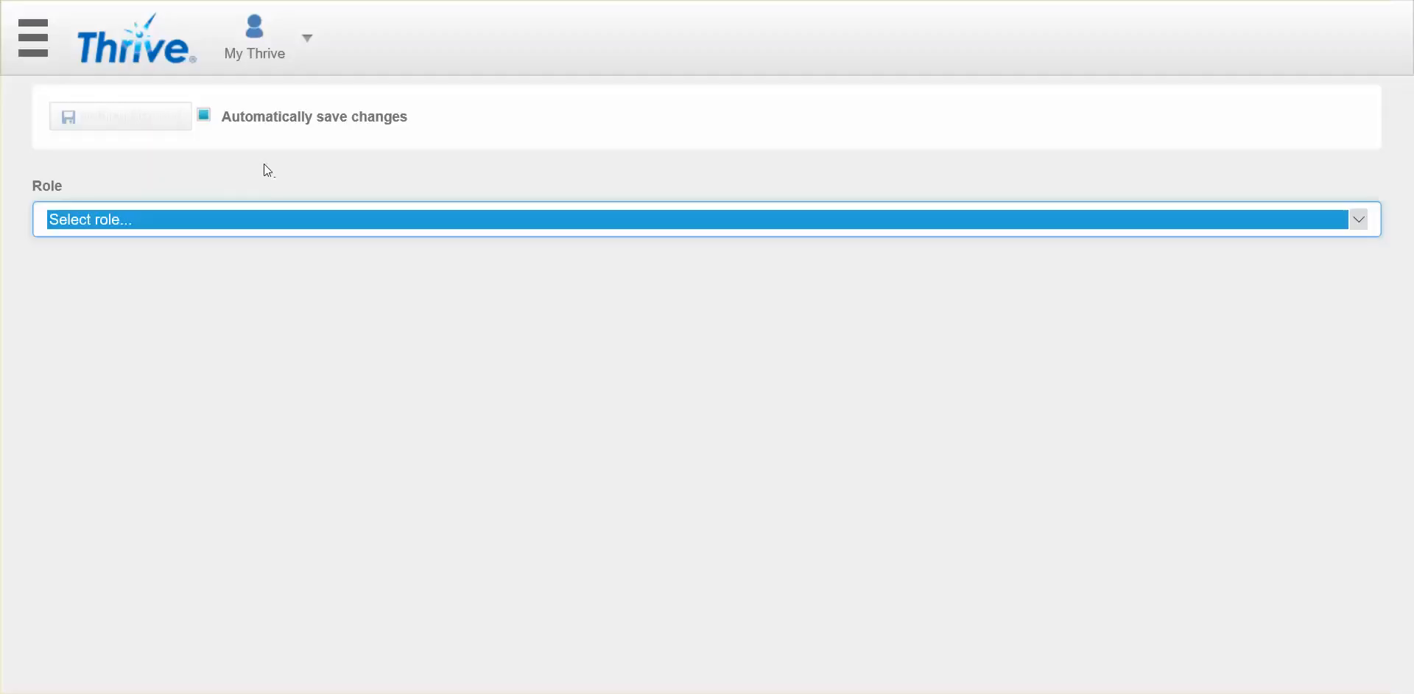
left_click(196, 219)
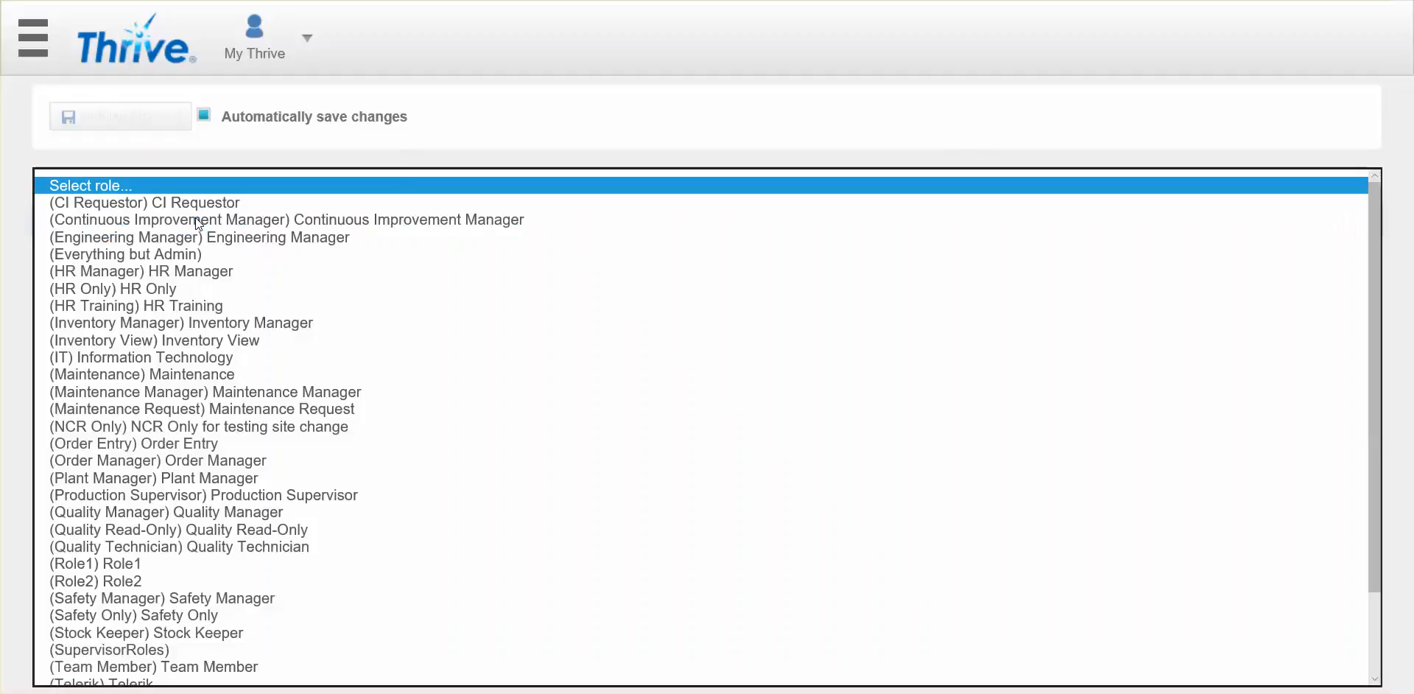
left_click(263, 410)
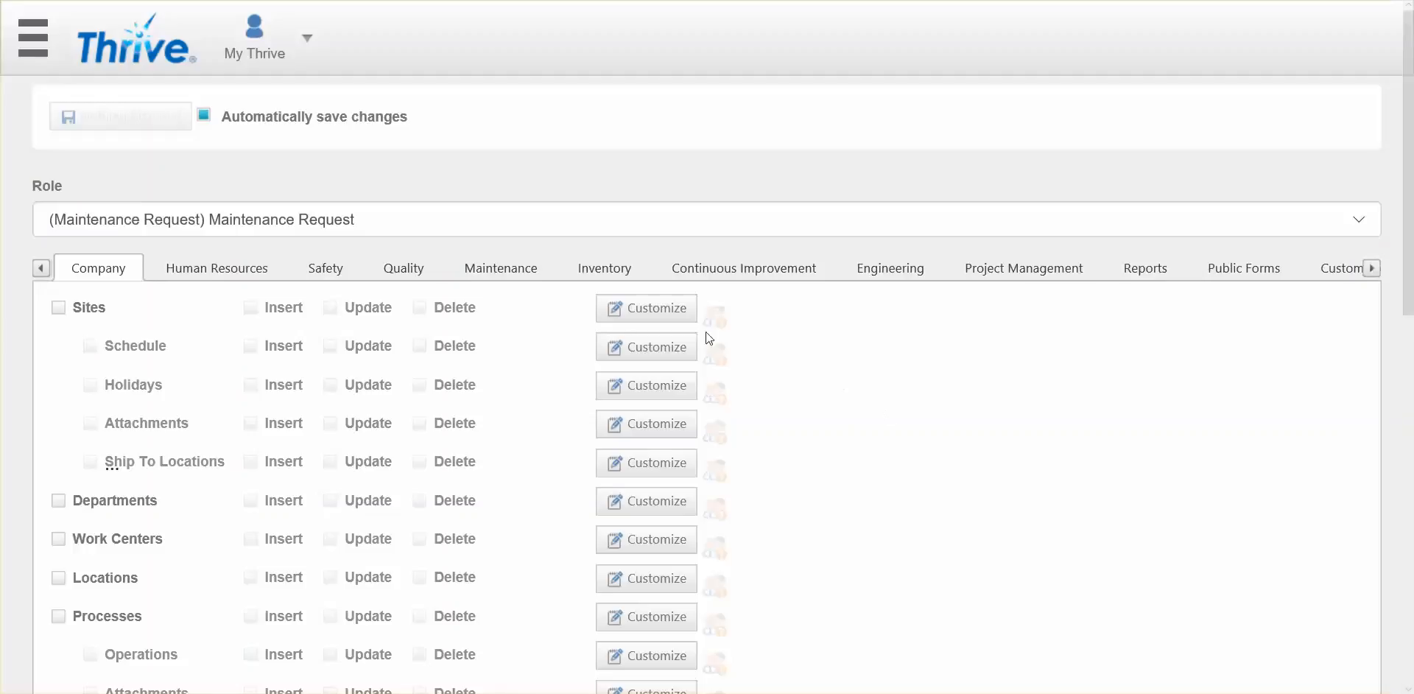
left_click(506, 277)
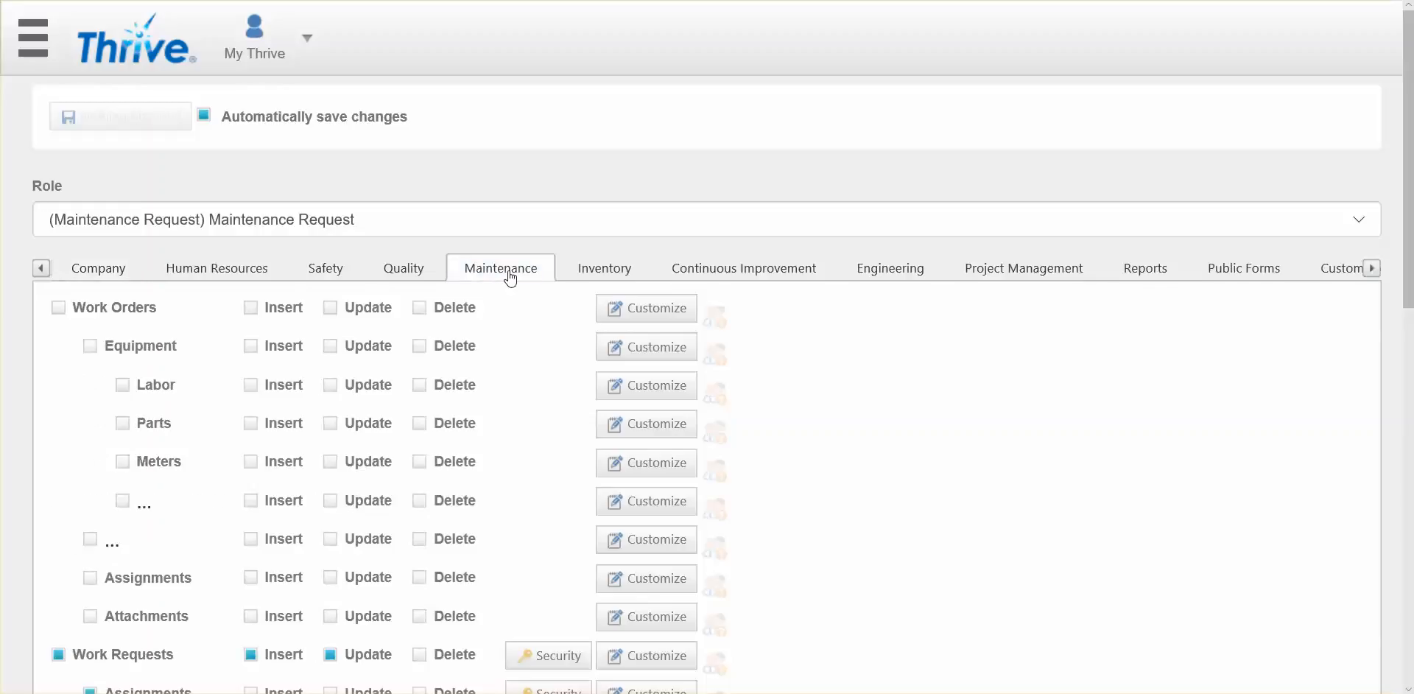
scroll(898, 423, "down", 2)
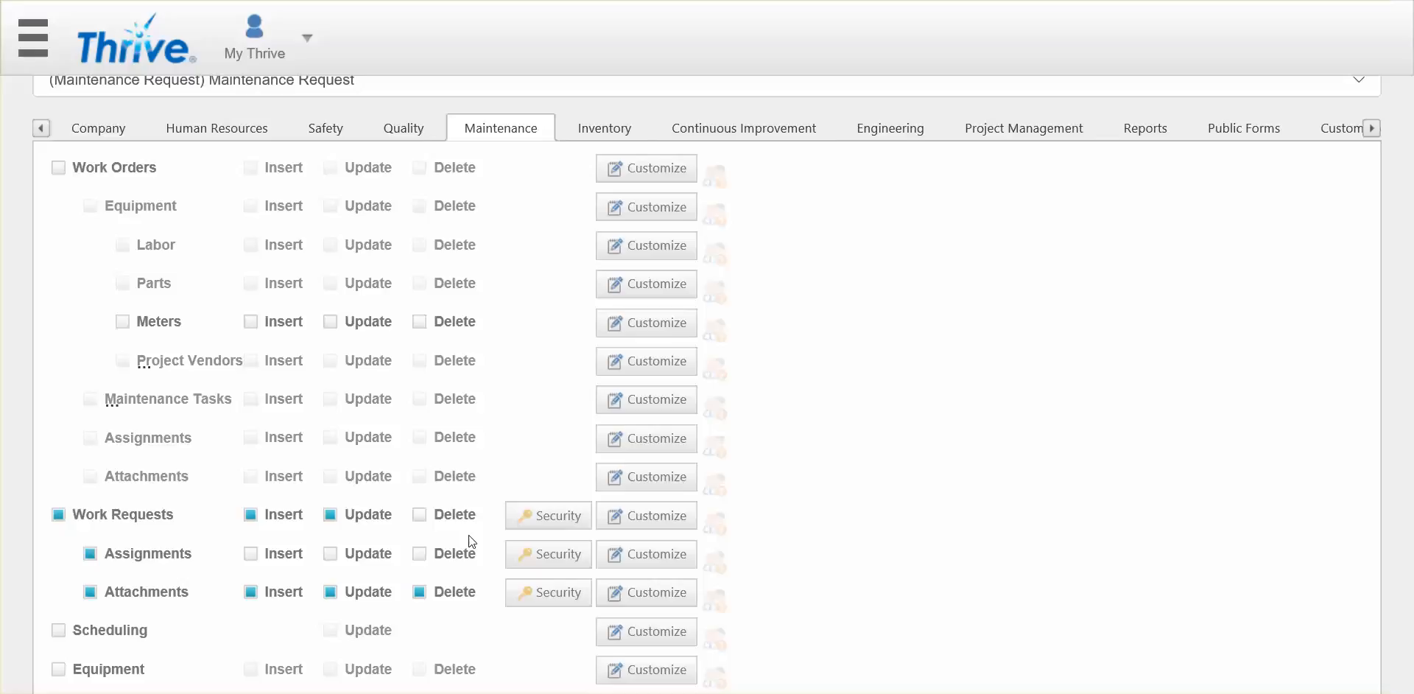
- Open the field security for Work Requests and review the access options offered for the Project # field
left_click(540, 524)
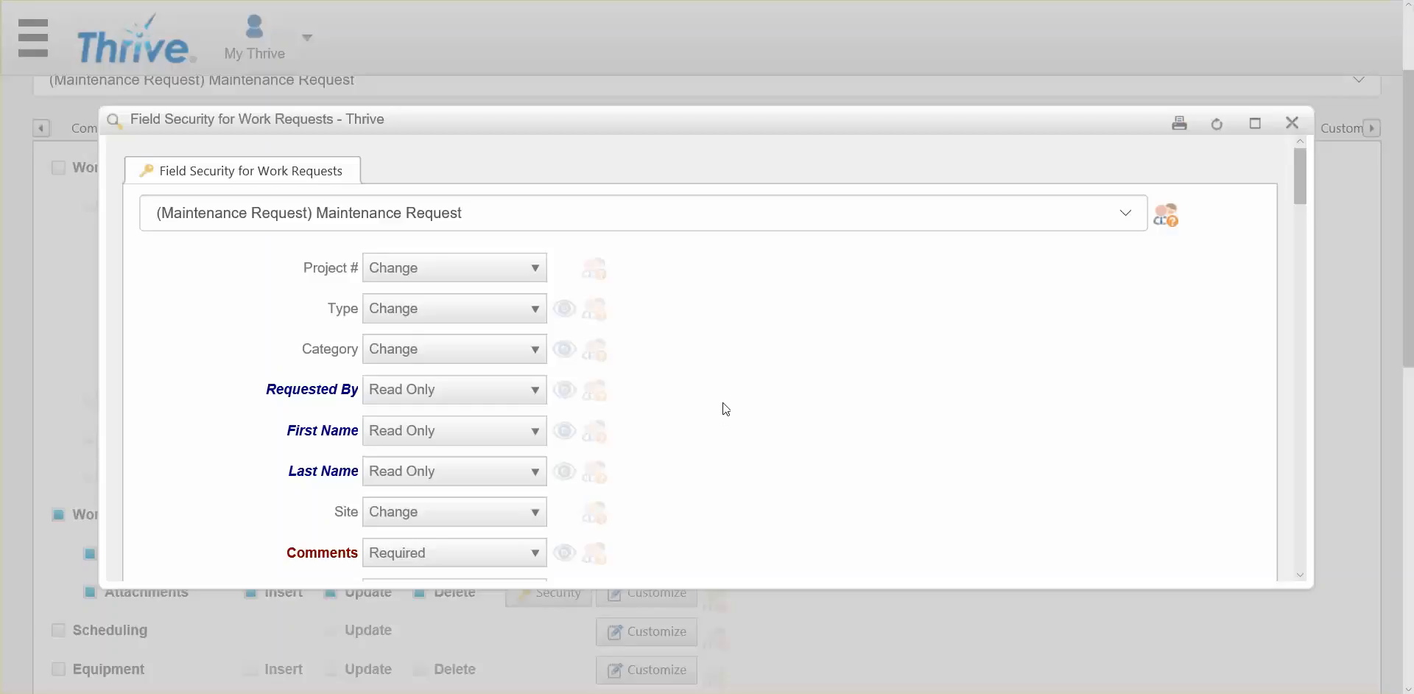
key("Tab")
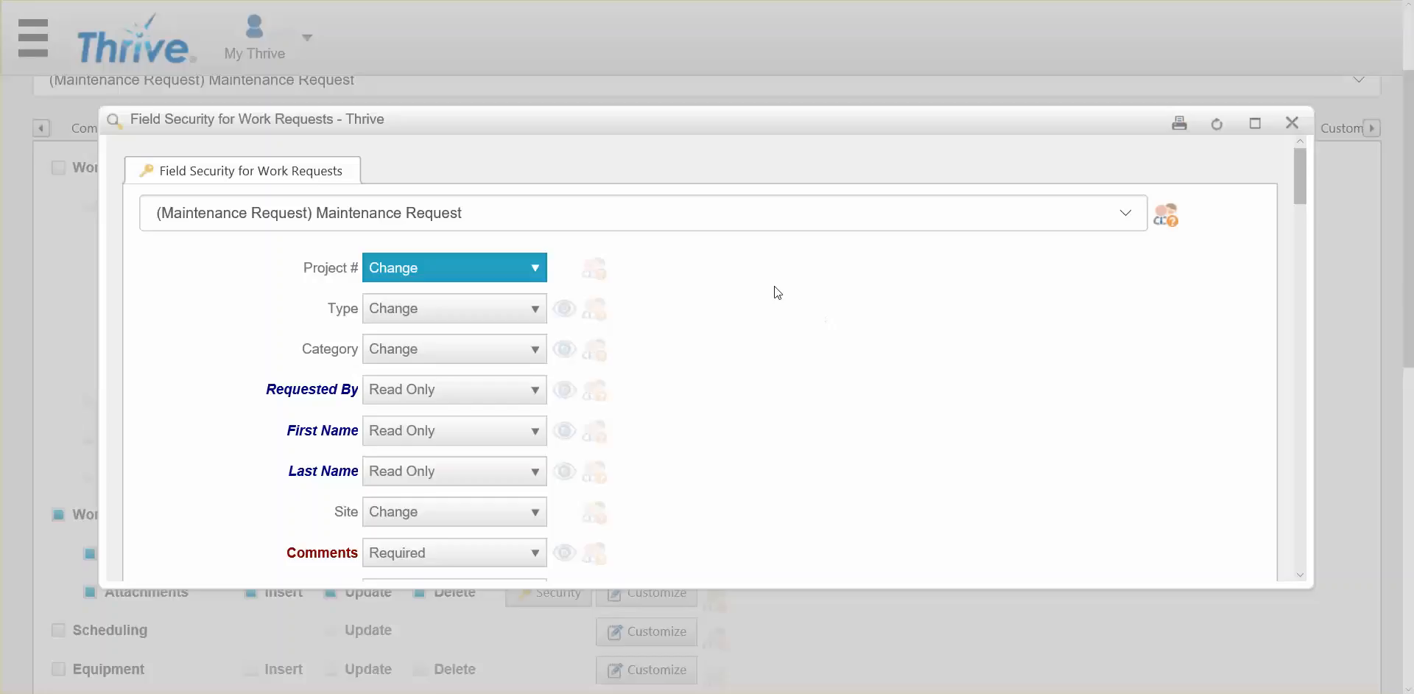
left_click(536, 270)
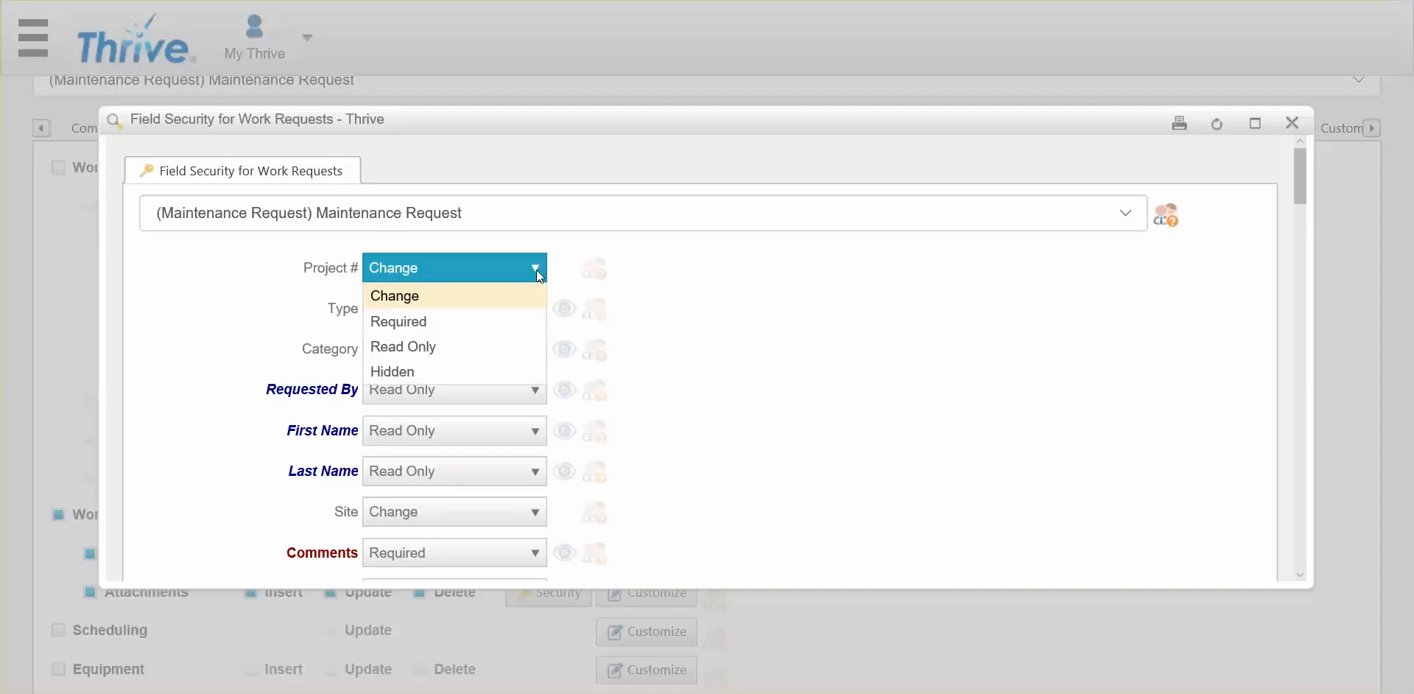
left_click(676, 271)
- Hide the Type field in the Work Requests field security and make it visible again
scroll(678, 311, "down", 1)
scroll(681, 313, "down", 1)
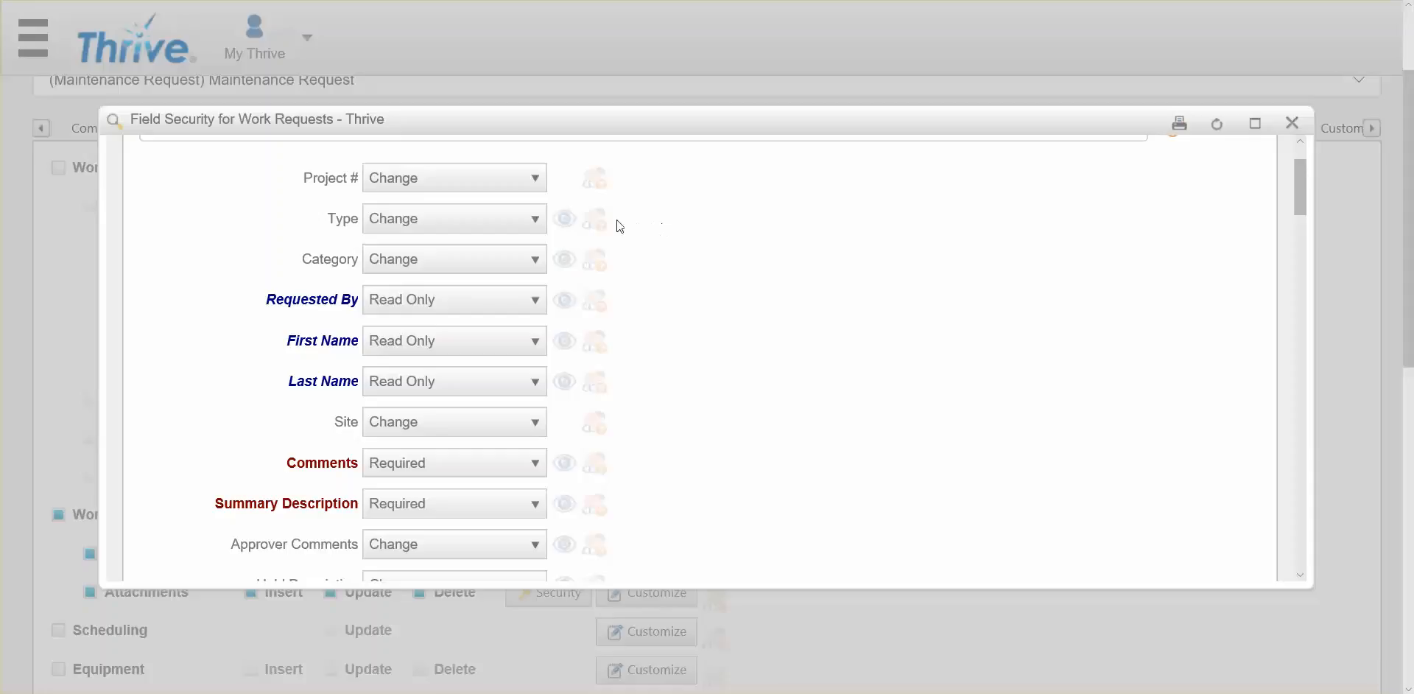
left_click(566, 218)
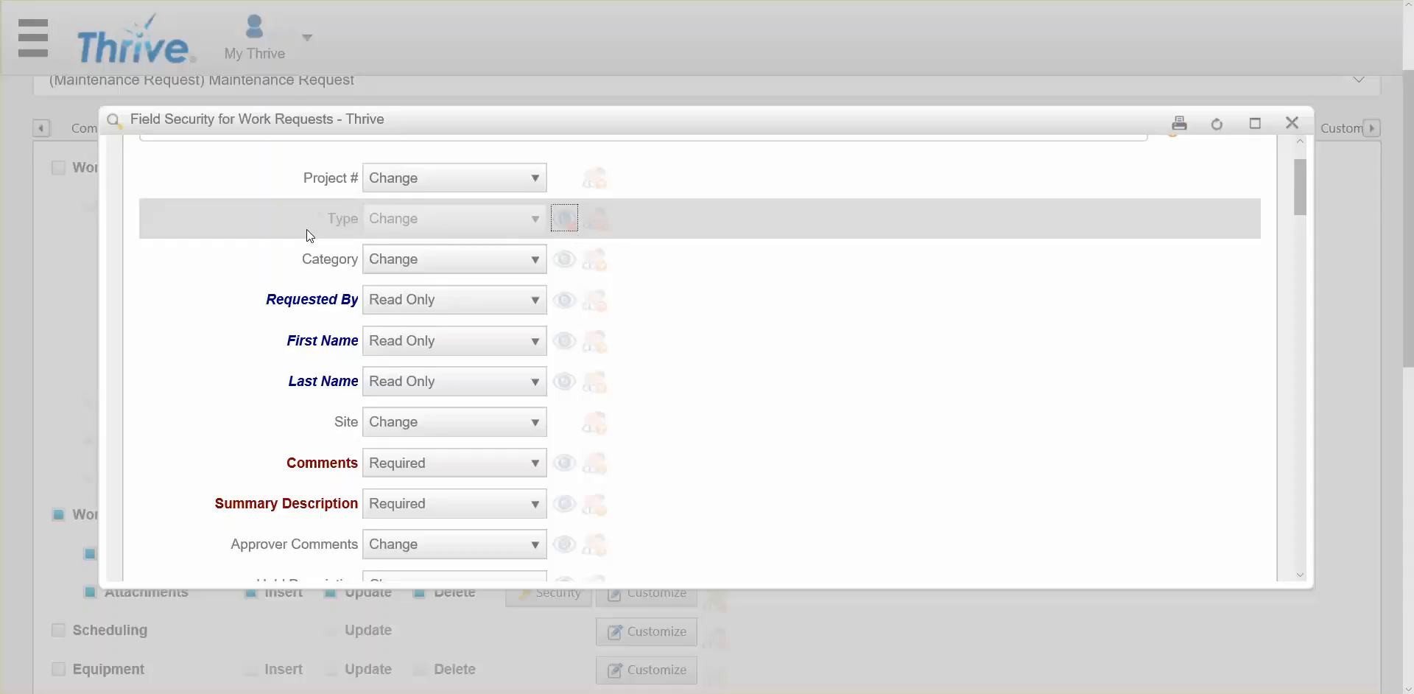
left_click(563, 229)
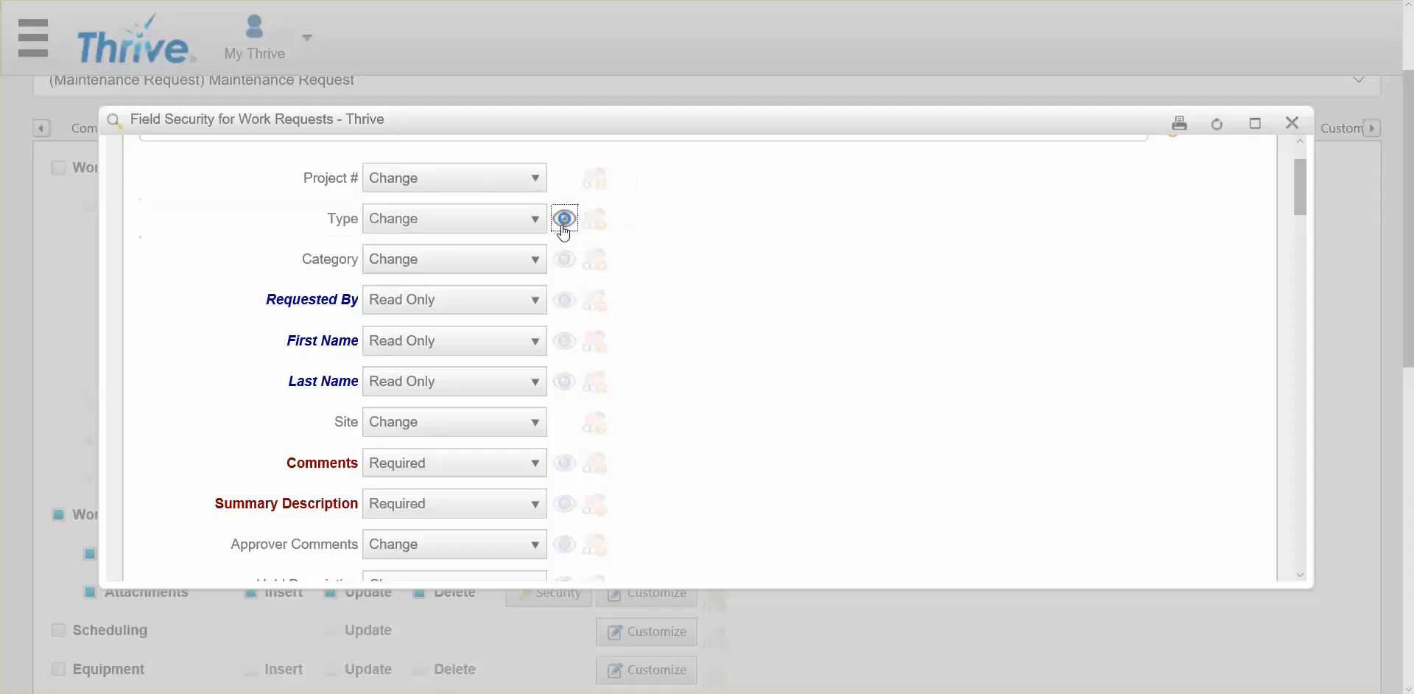
- Review the security summary by role for the Type field, and close the summary and the Work Requests field security
left_click(595, 227)
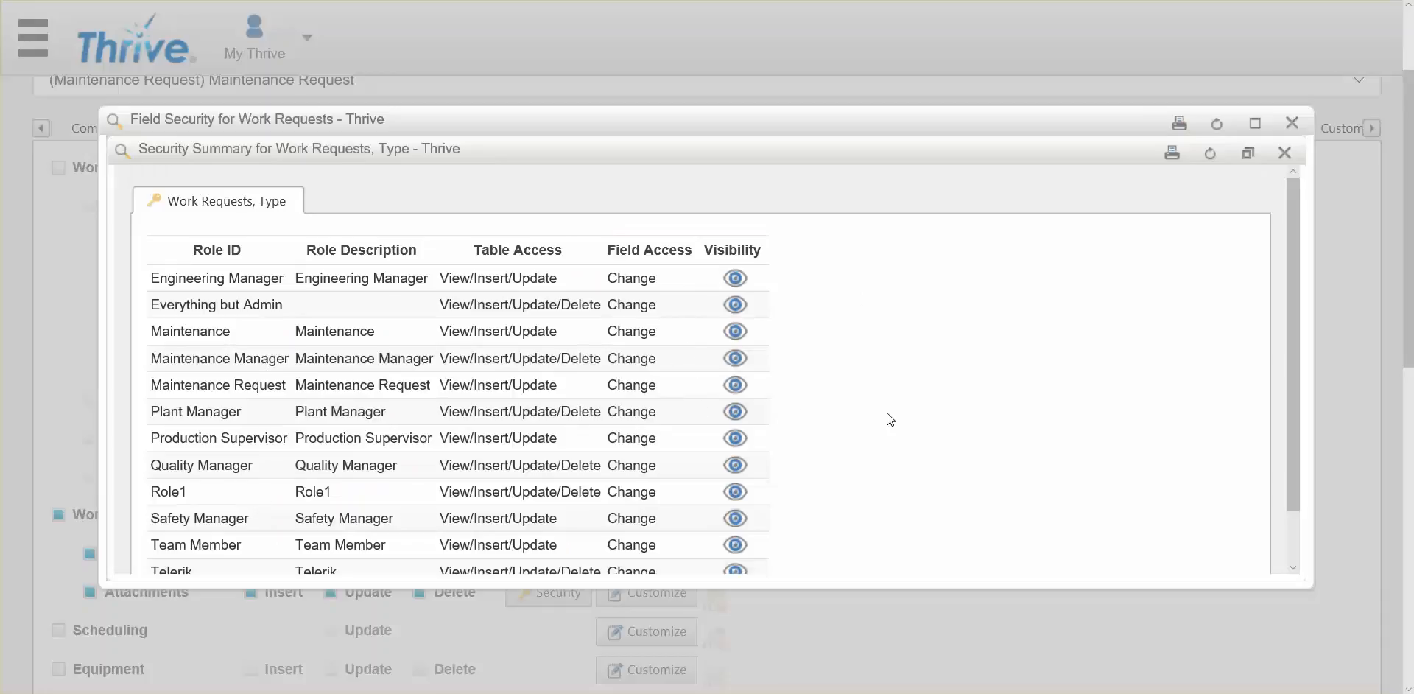
left_click(1285, 161)
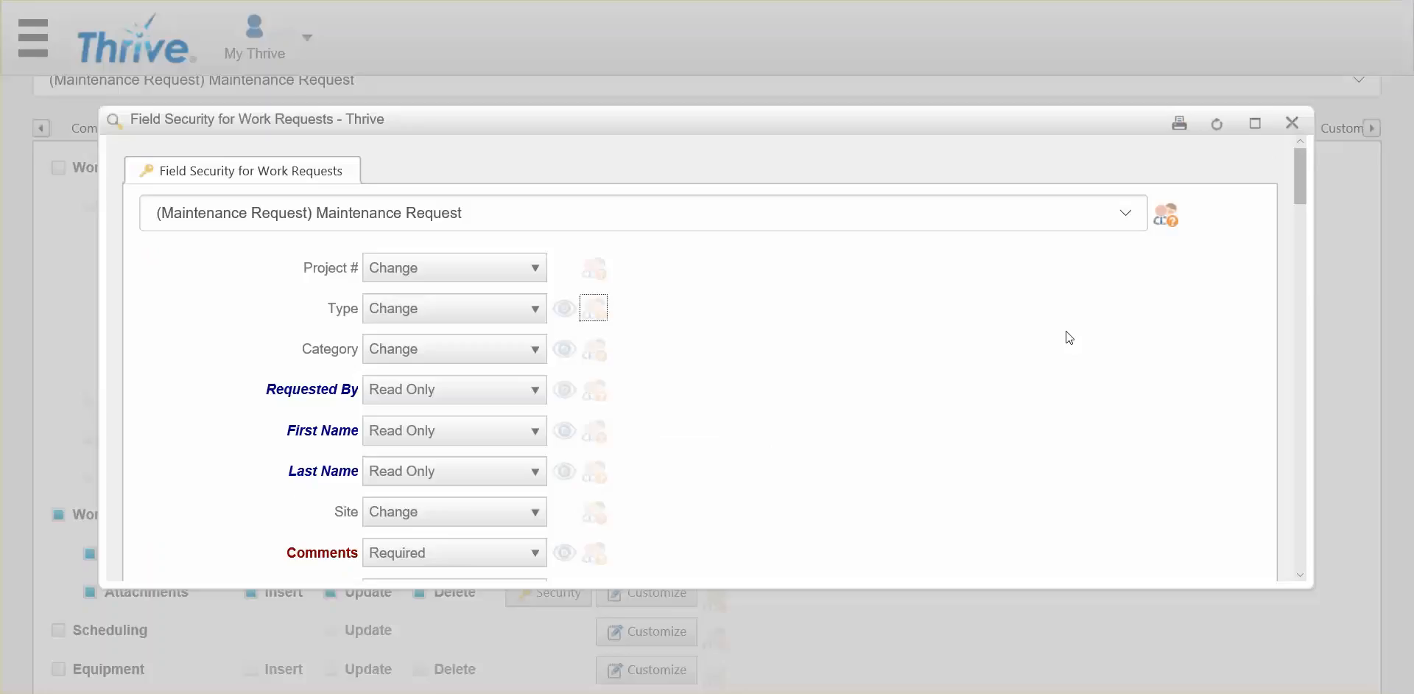
left_click(1291, 125)
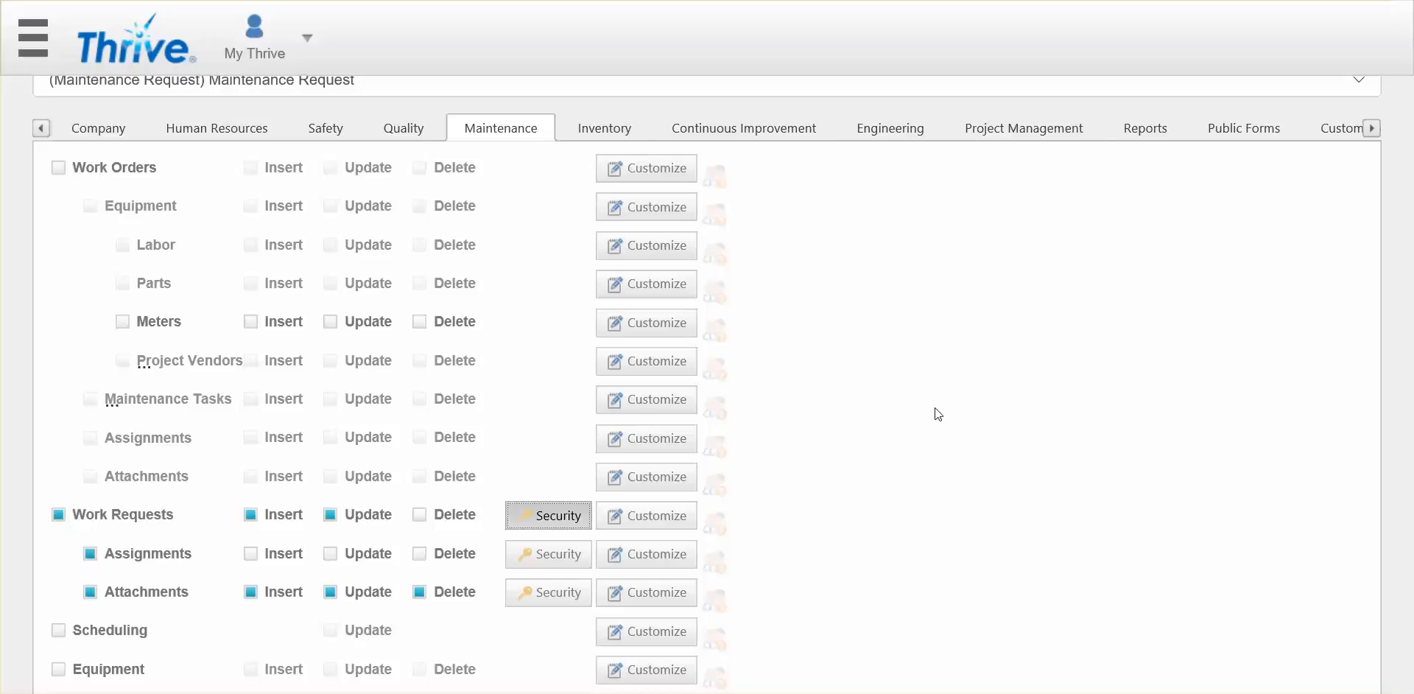
- Open the form customization for Work Requests and examine its field names and default values
left_click(643, 523)
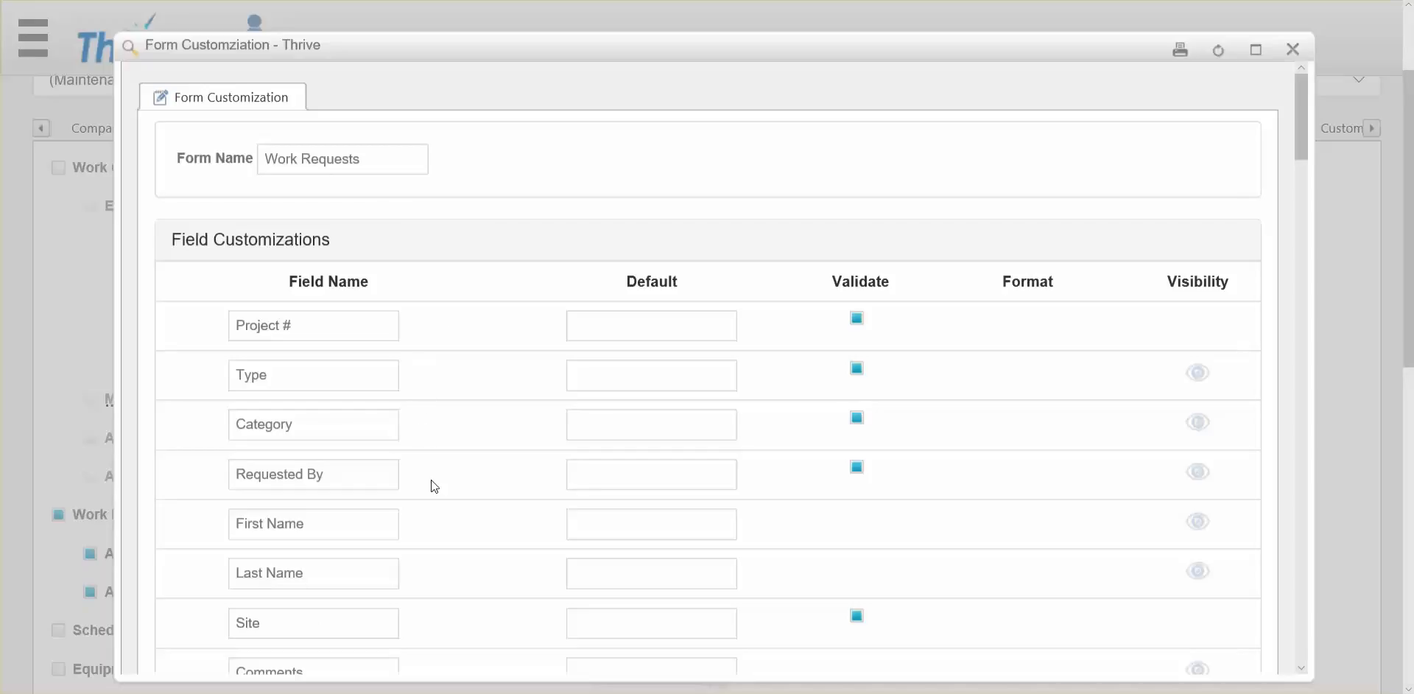
scroll(435, 486, "down", 3)
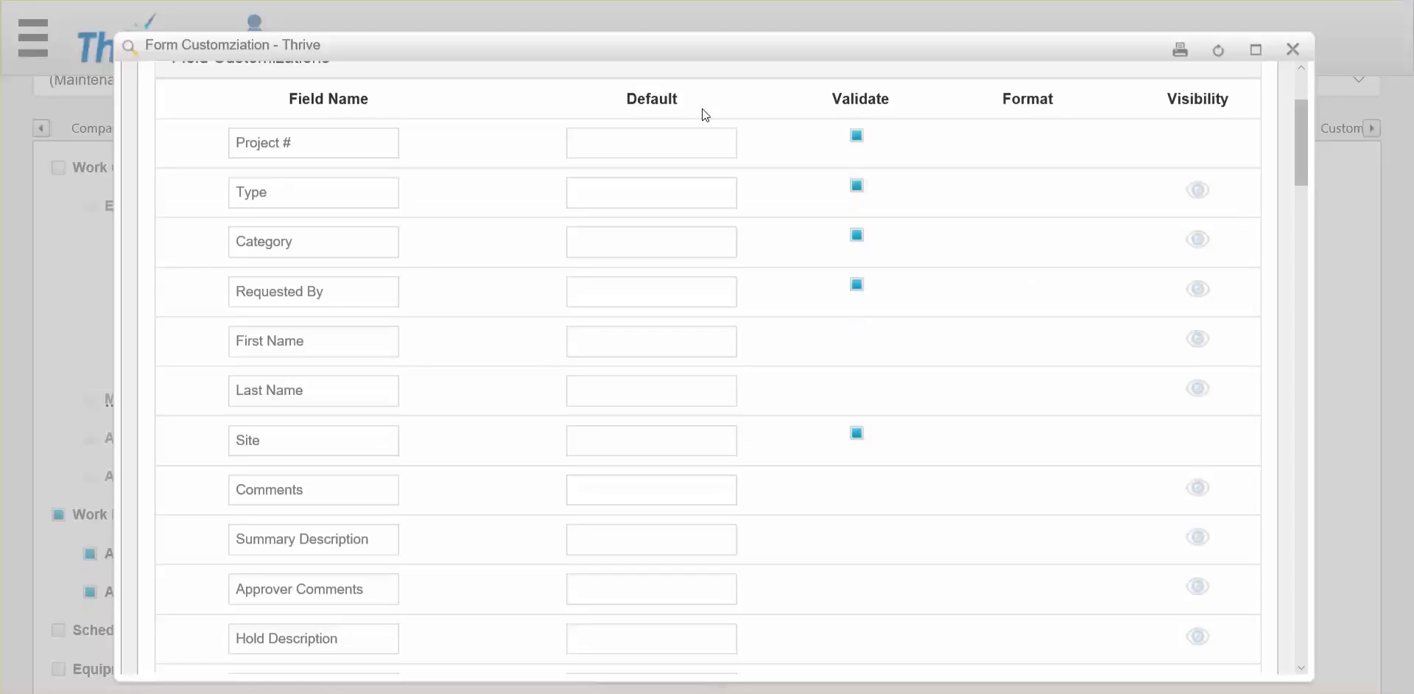
left_click(696, 139)
scroll(1066, 322, "up", 2)
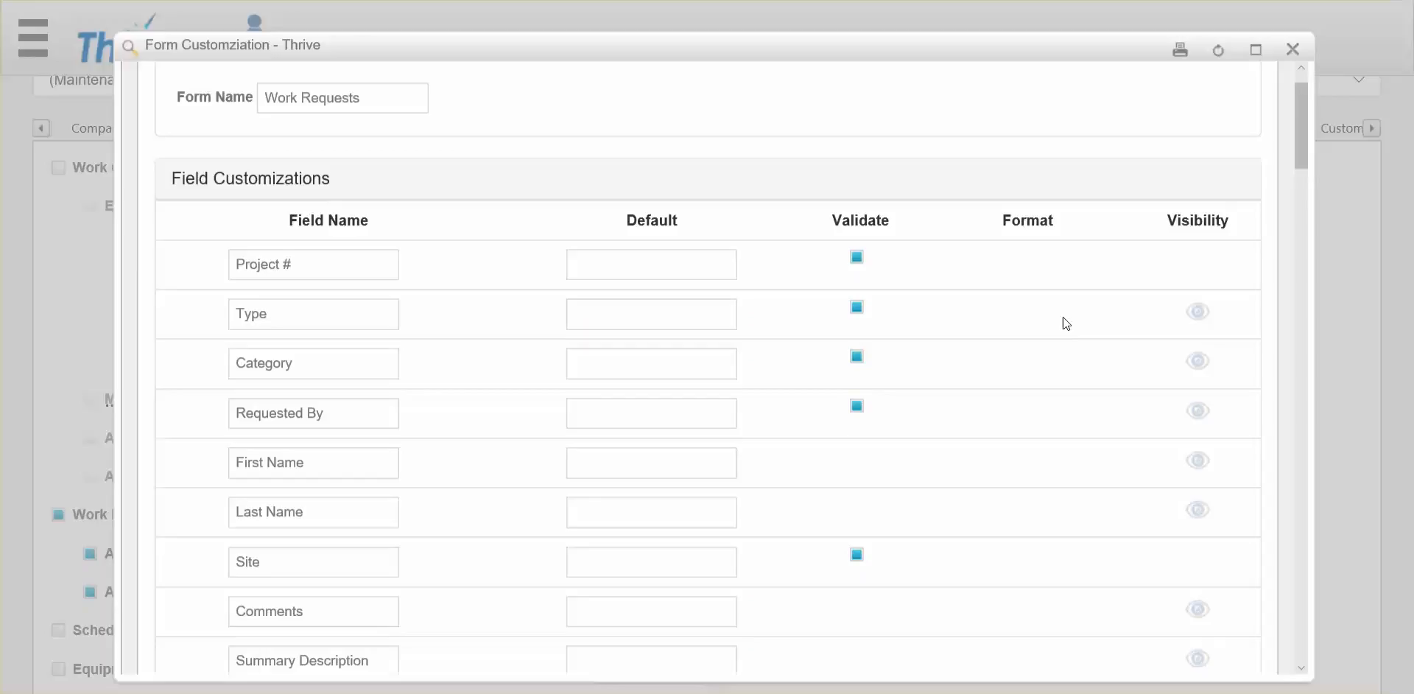
- Review the number format options for the Savings field, keeping #,##0.00
scroll(1063, 317, "down", 15)
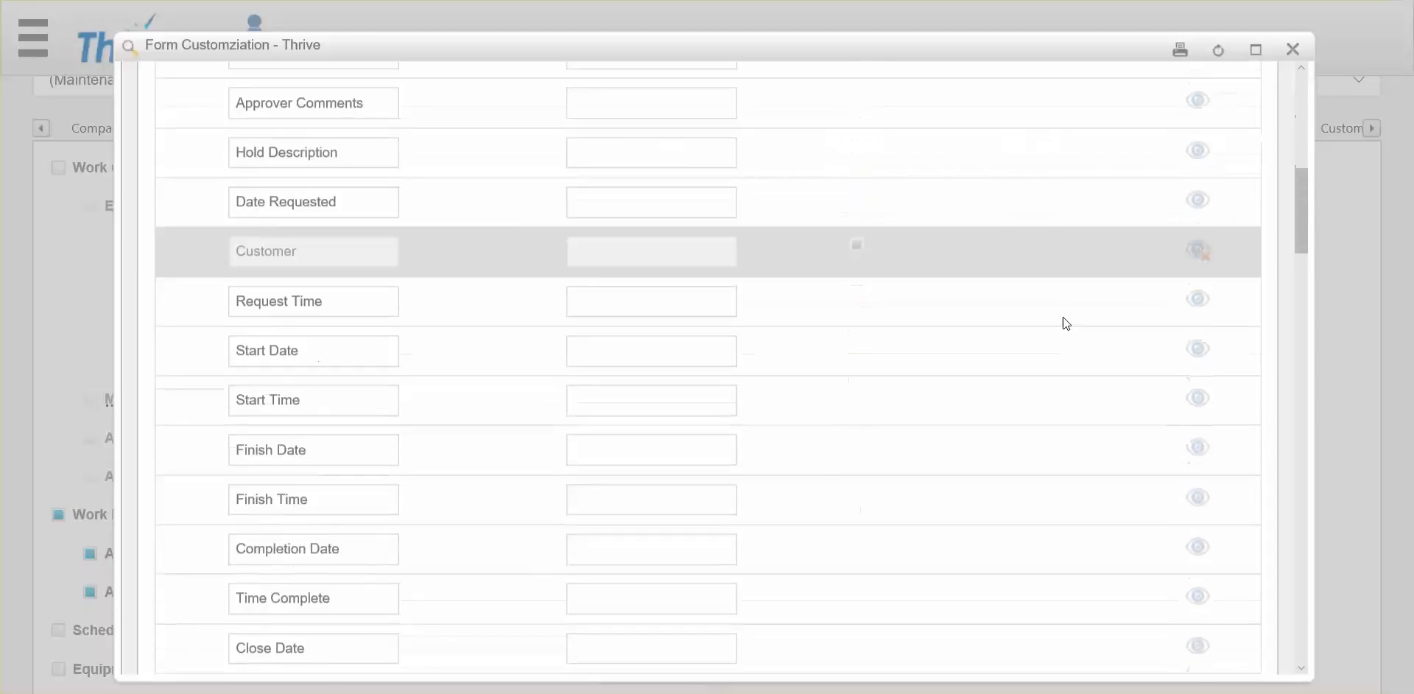
scroll(1061, 331, "down", 1)
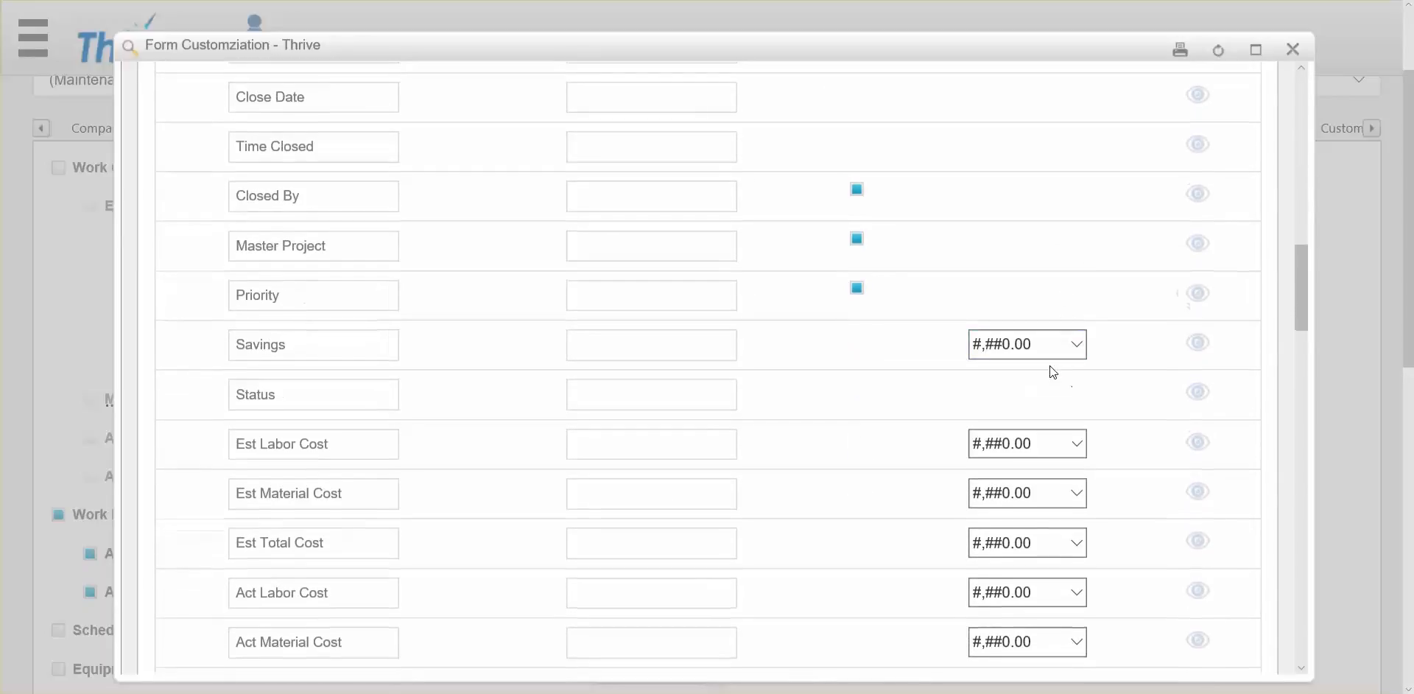
left_click(1081, 351)
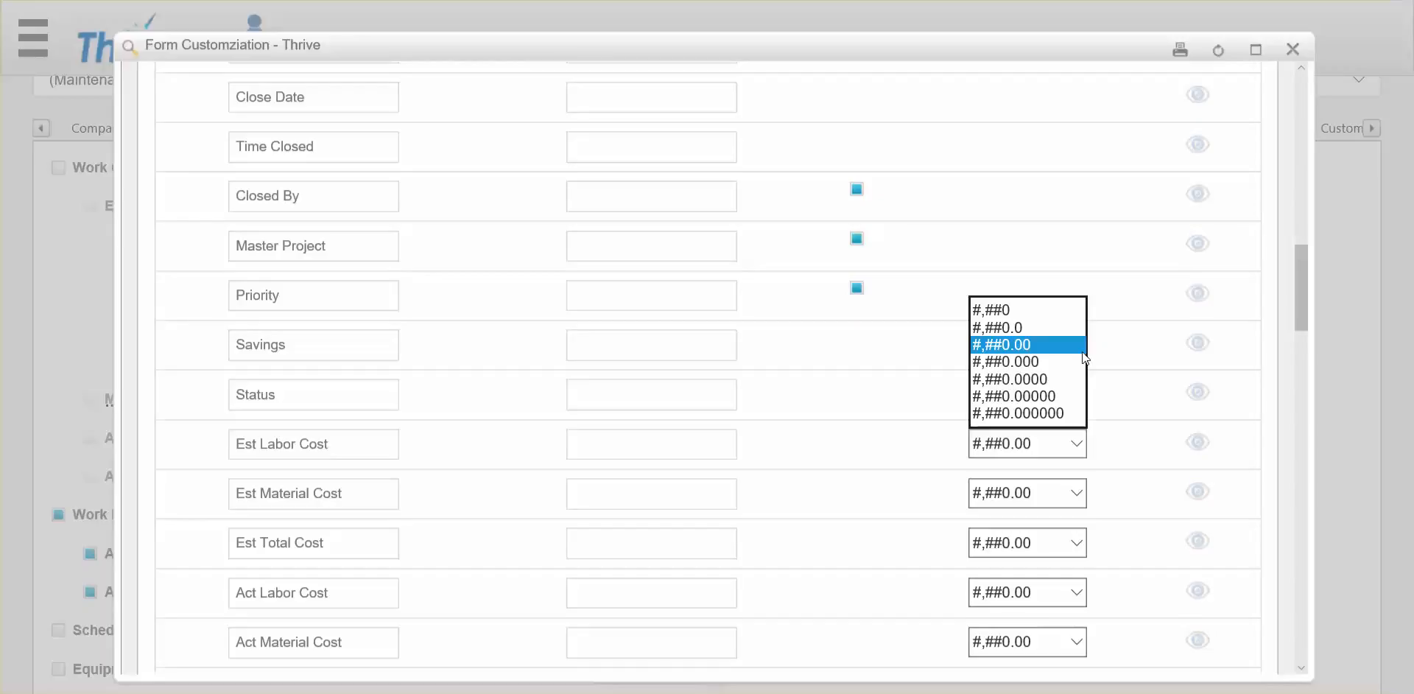
left_click(1069, 345)
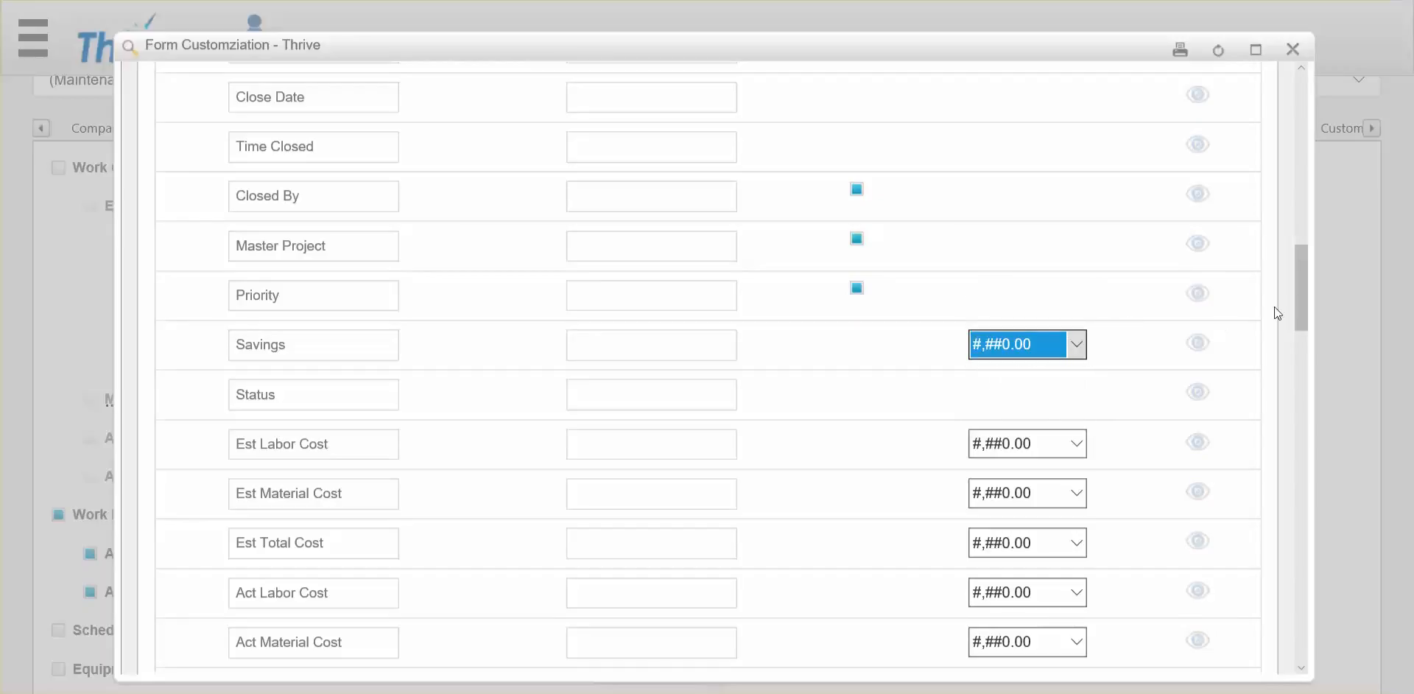
- Hide the Type field in the Work Requests form customization, make it visible again, and close the customization
left_click_drag(1302, 293, 1302, 90)
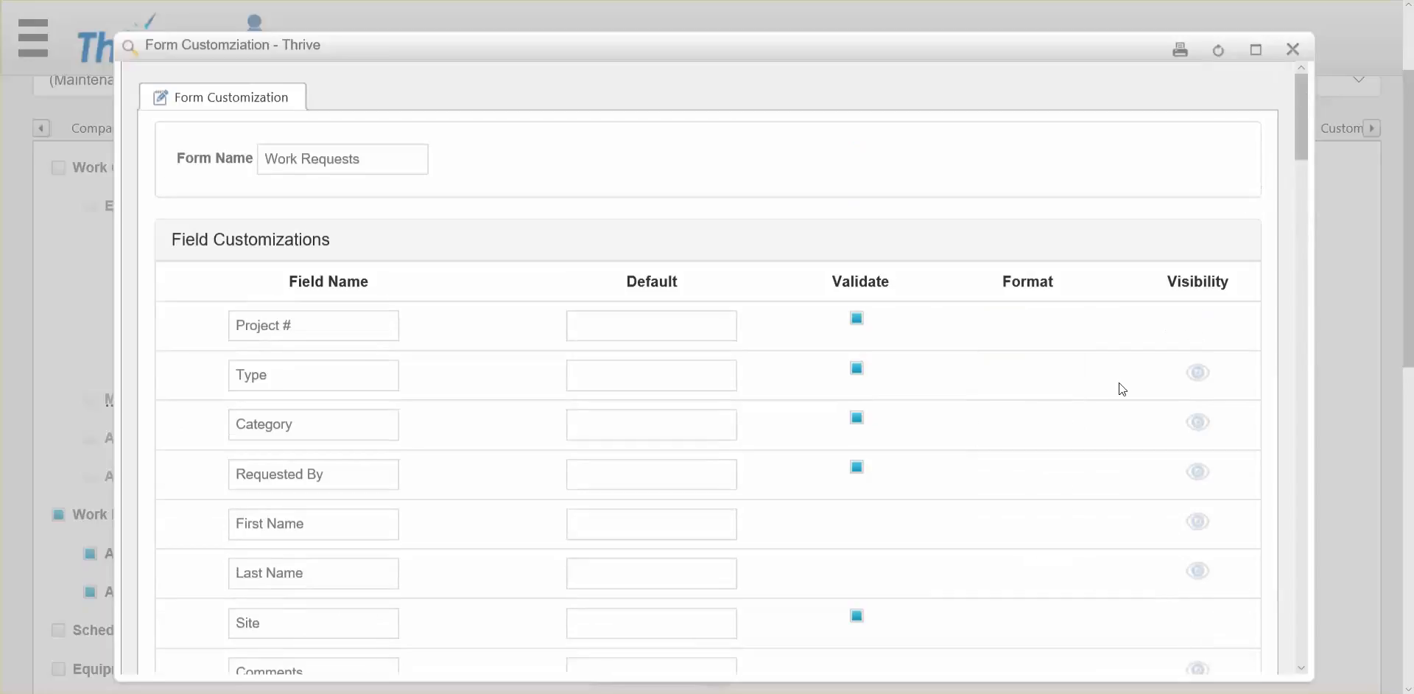
scroll(1105, 410, "down", 3)
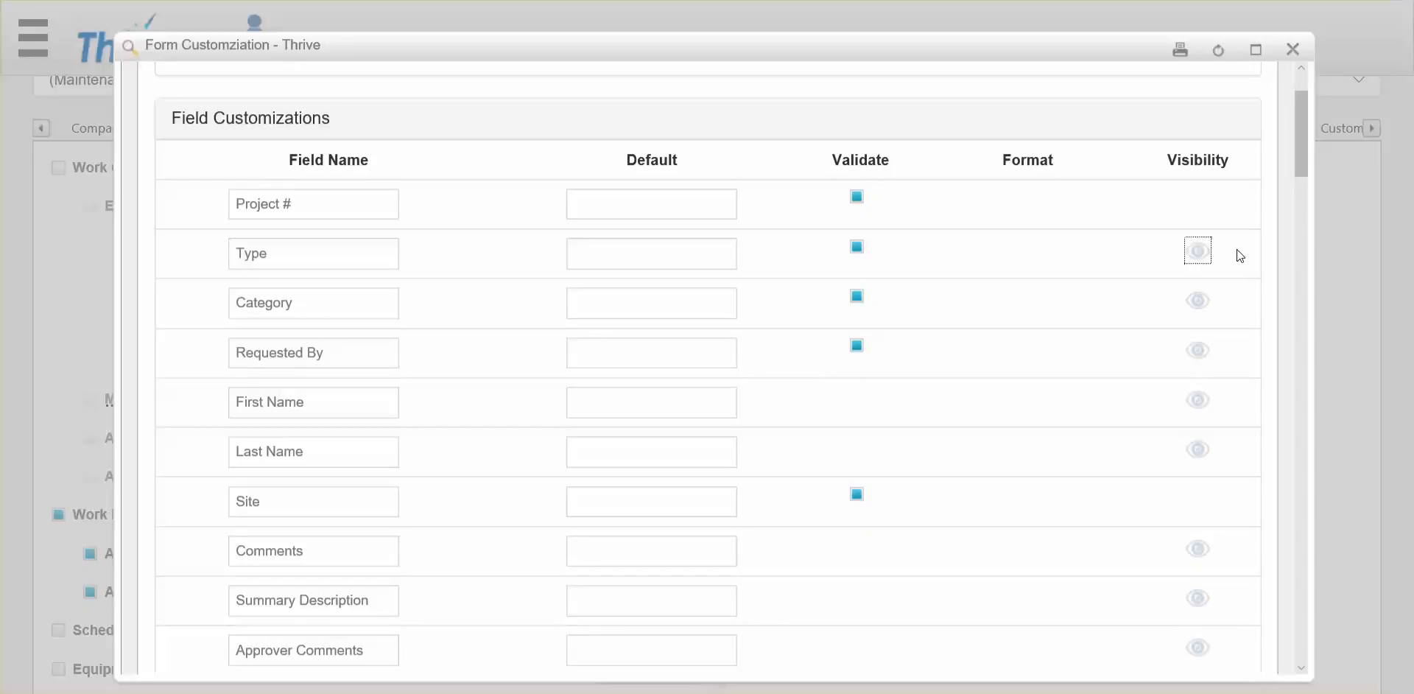
left_click(1205, 256)
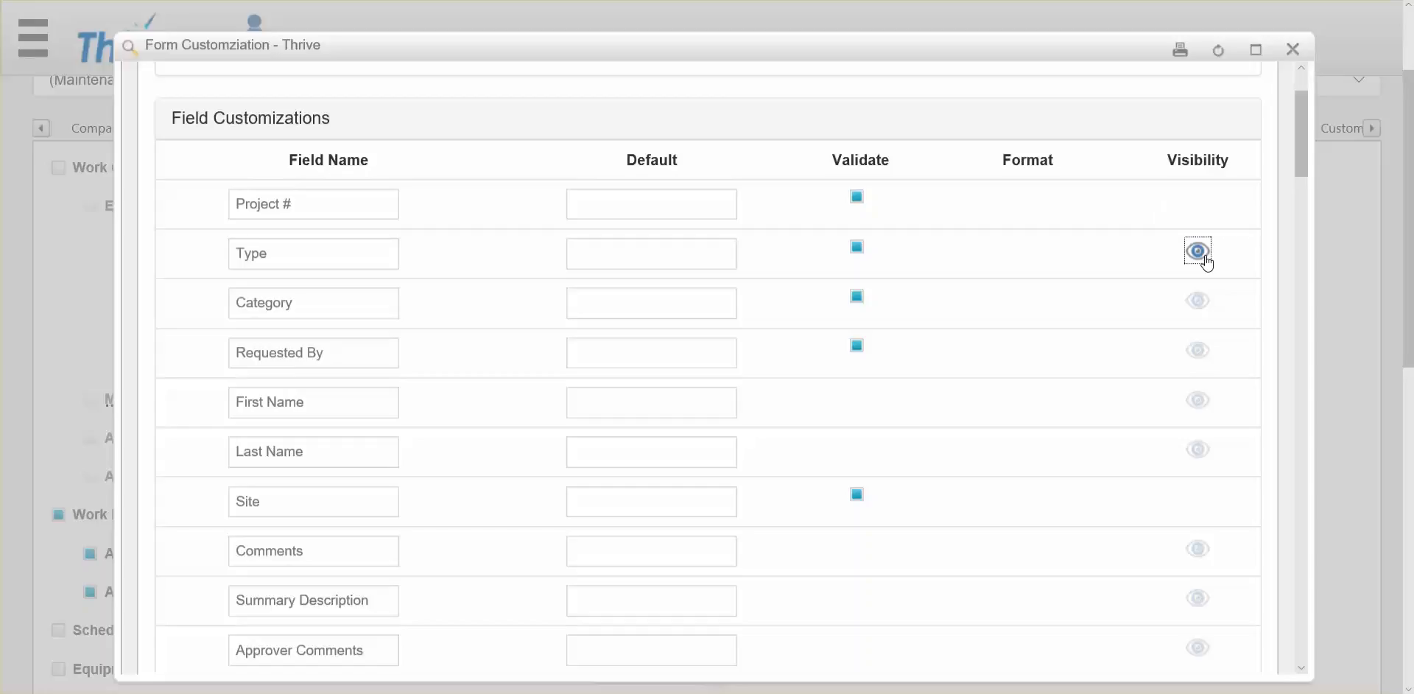
left_click(1204, 256)
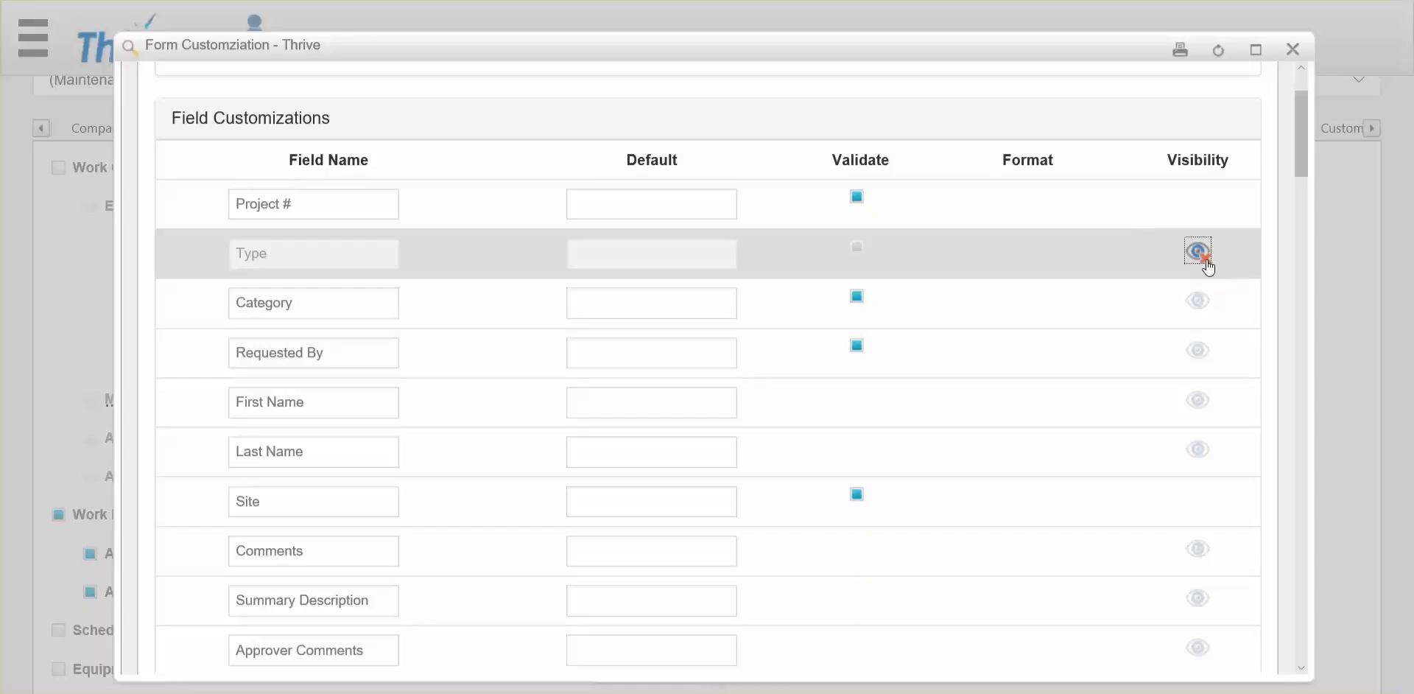
left_click(1206, 259)
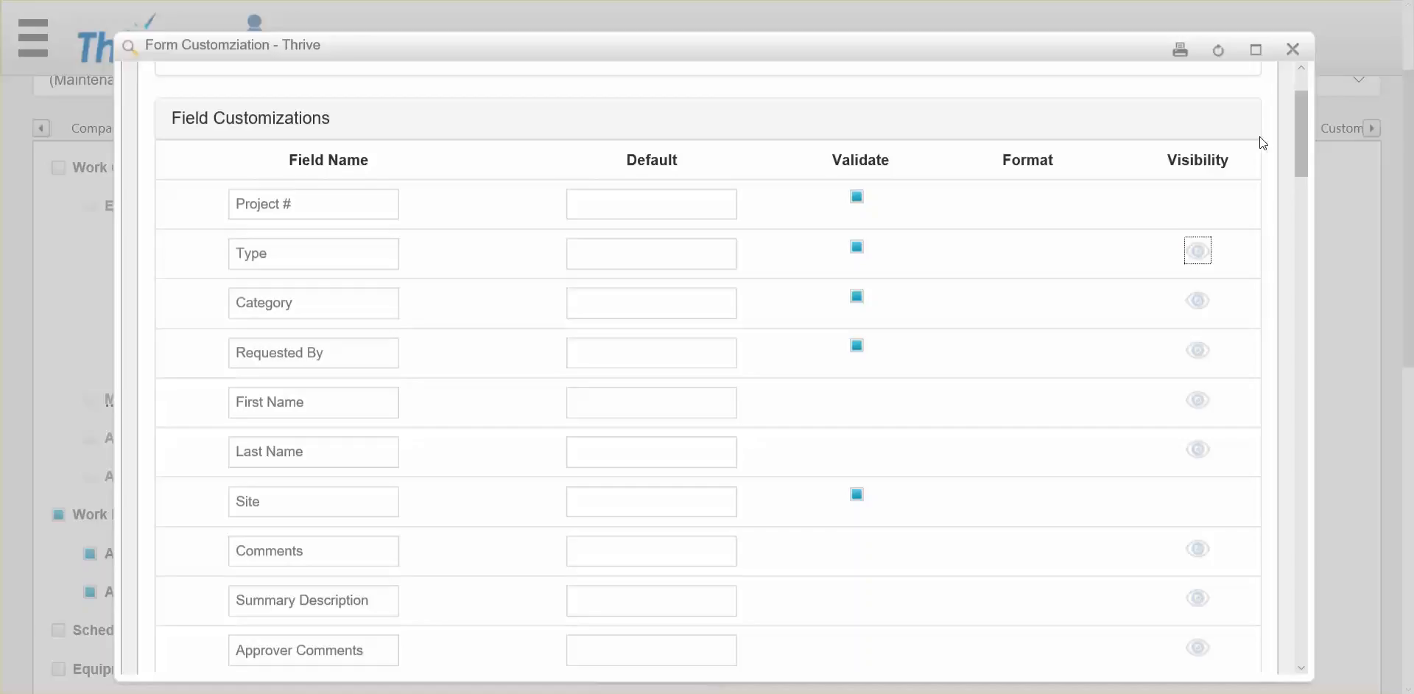
left_click(1294, 50)
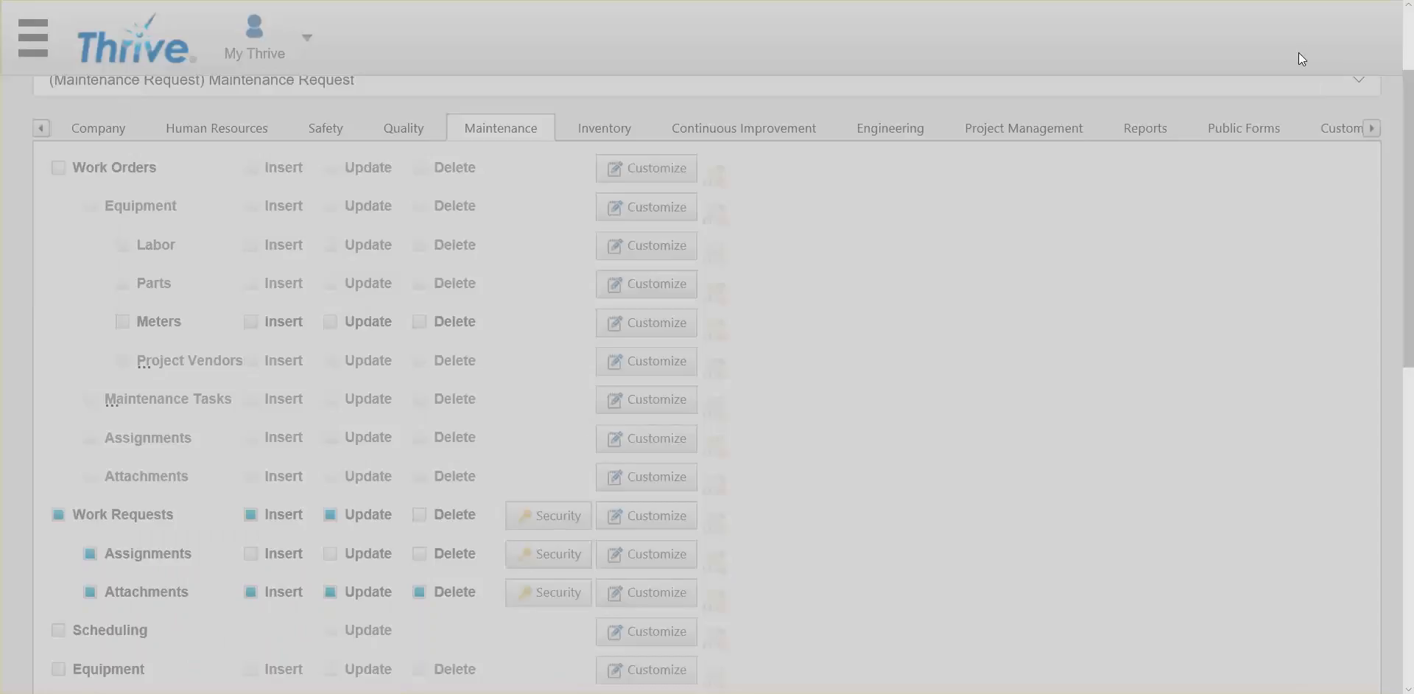